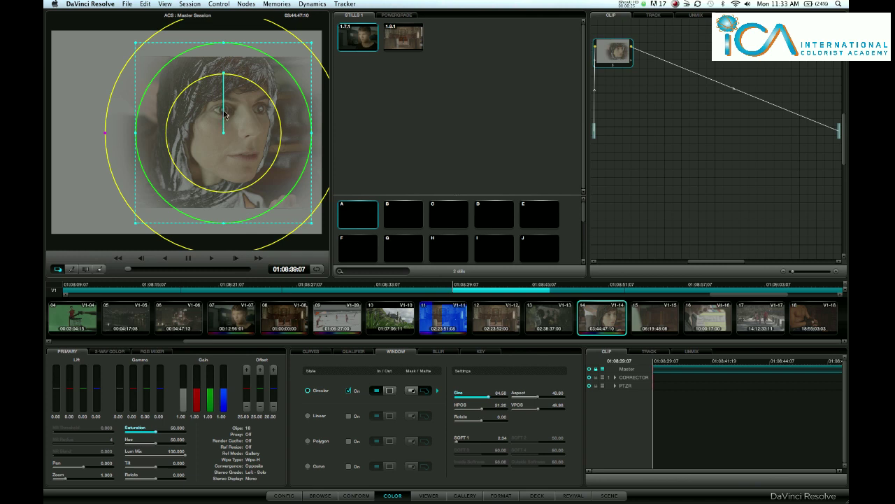
# Make the circular window around the woman's face slightly taller, setting its Aspect to 47.24.
pyautogui.moveTo(223, 42); pyautogui.dragTo(223, 40)
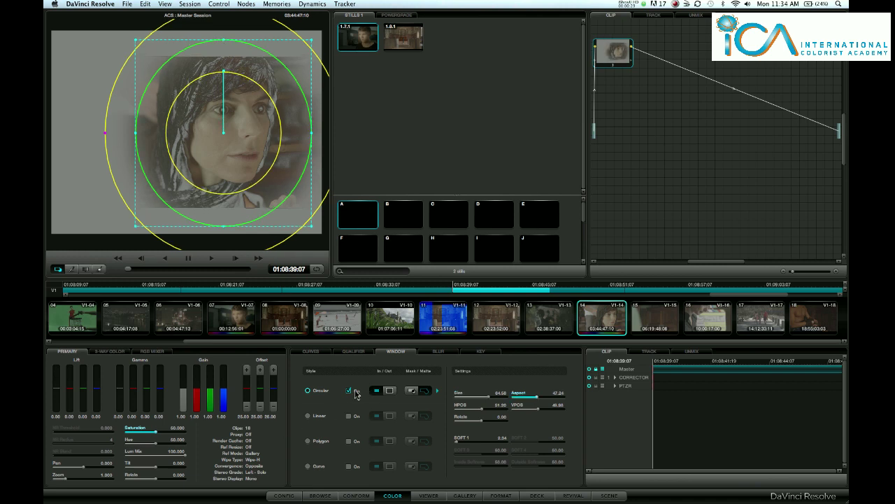
# Enable the qualifier Highlight view and preview the keyed mattes on clips 16, 14 and 09.
pyautogui.click(337, 320)
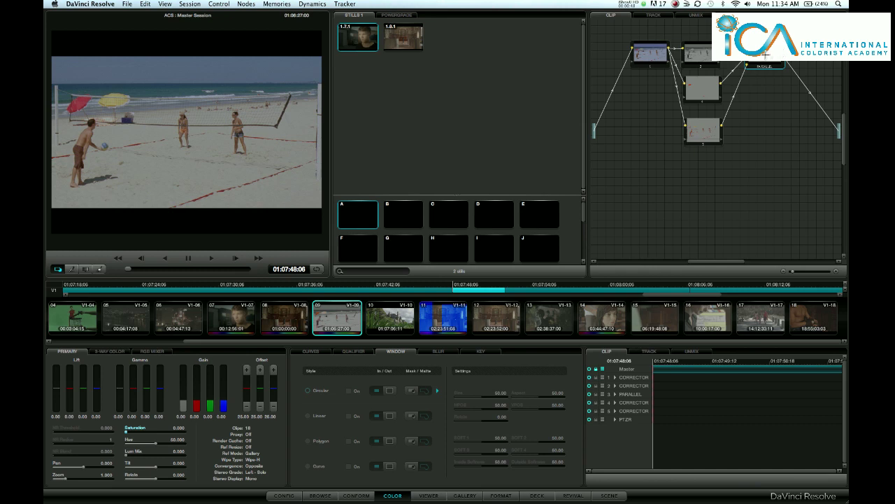
pyautogui.click(363, 351)
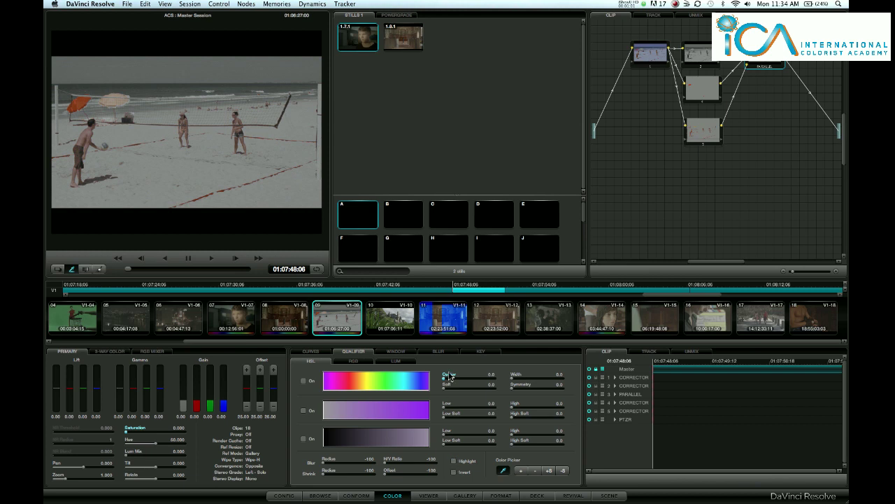
pyautogui.click(711, 320)
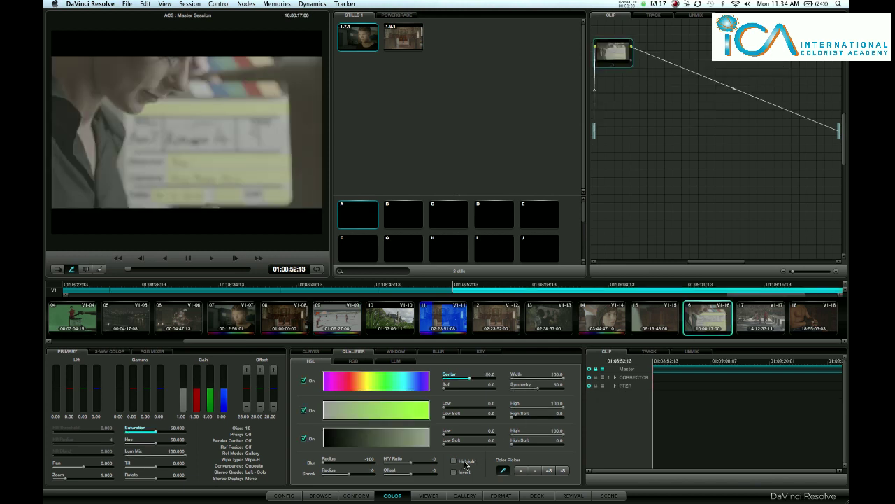
pyautogui.click(462, 461)
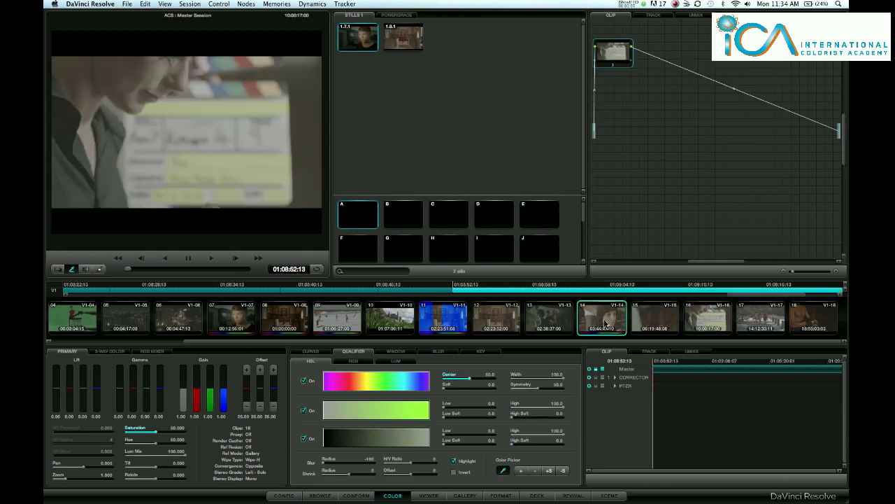
pyautogui.click(606, 324)
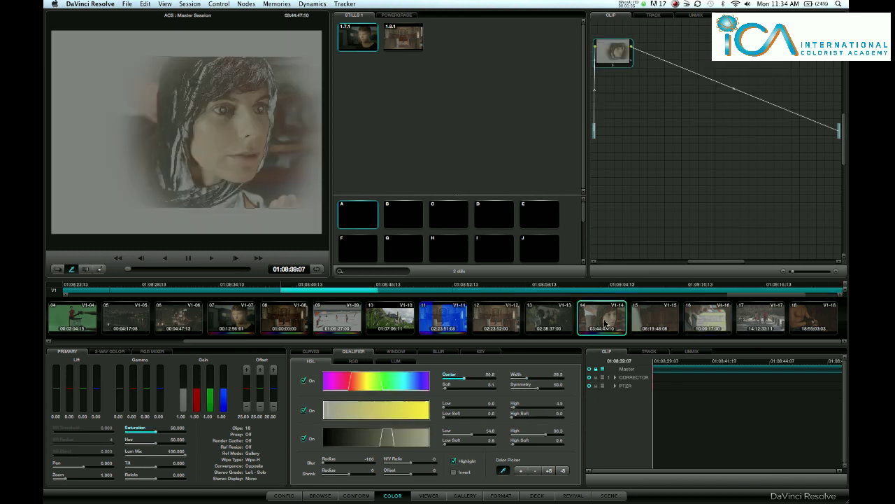
pyautogui.click(338, 323)
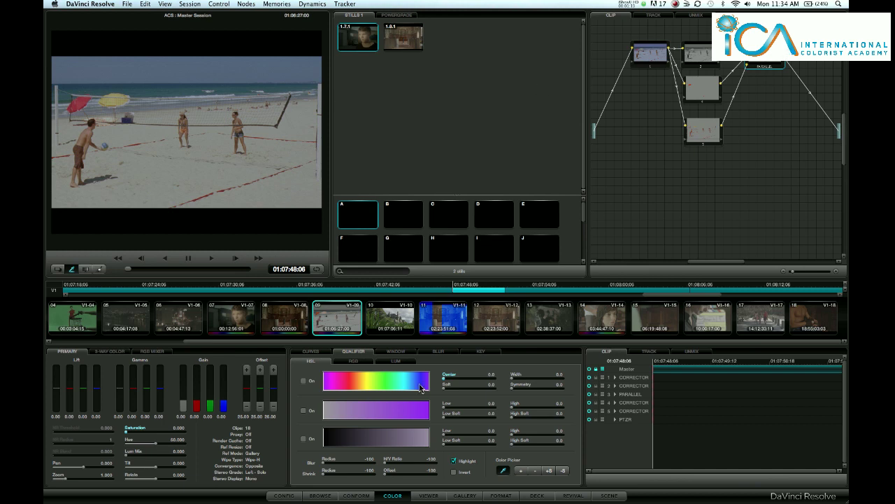
# On church clip 11, turn off Highlight and widen the circular window's edge softness.
pyautogui.click(446, 322)
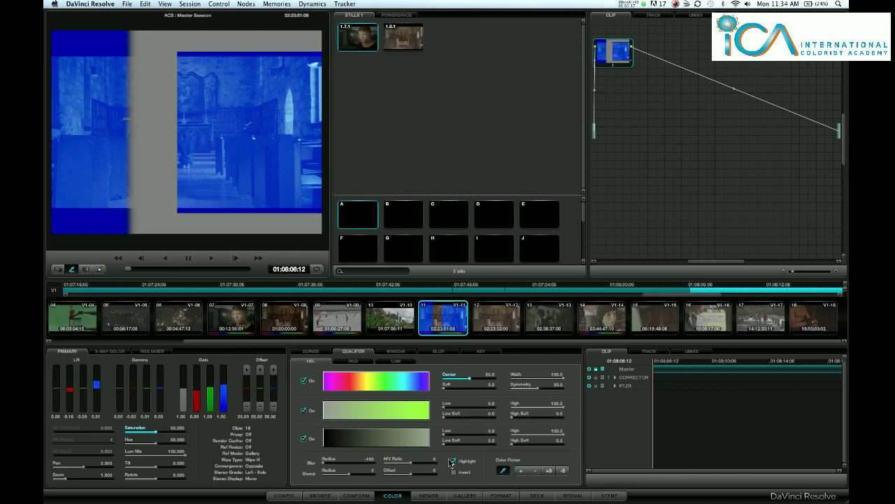
pyautogui.click(453, 461)
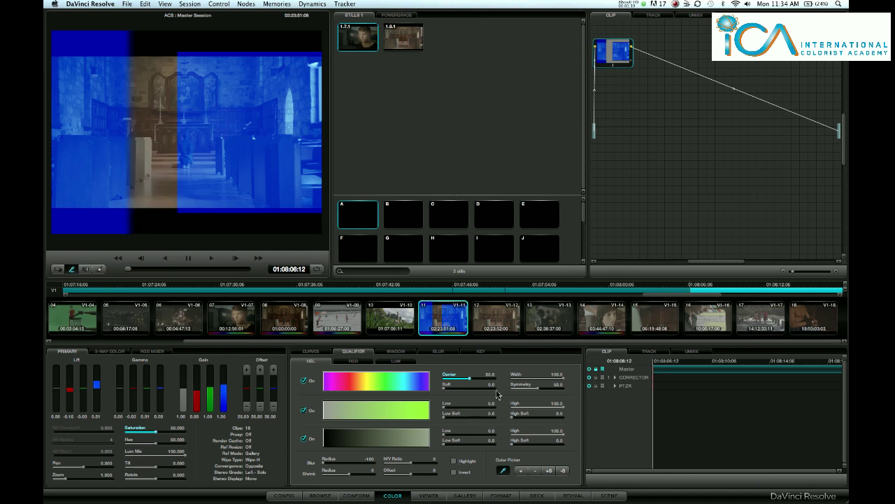
pyautogui.click(402, 353)
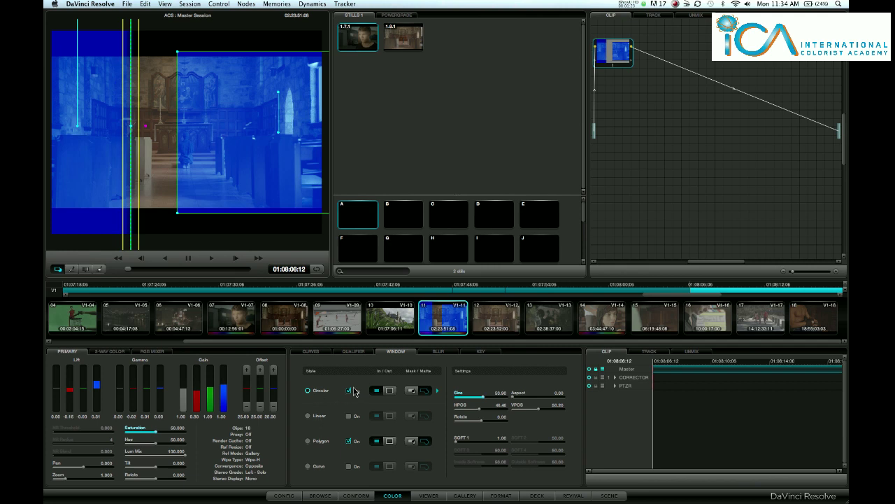
pyautogui.click(309, 442)
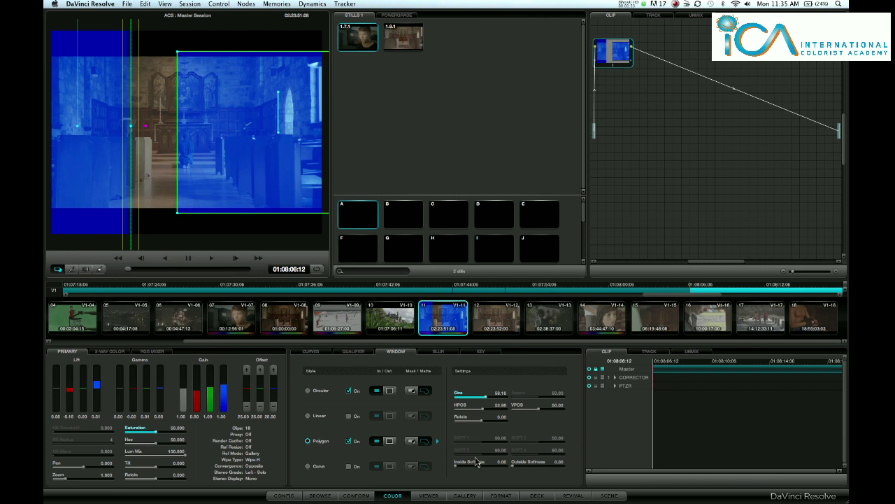
pyautogui.click(313, 391)
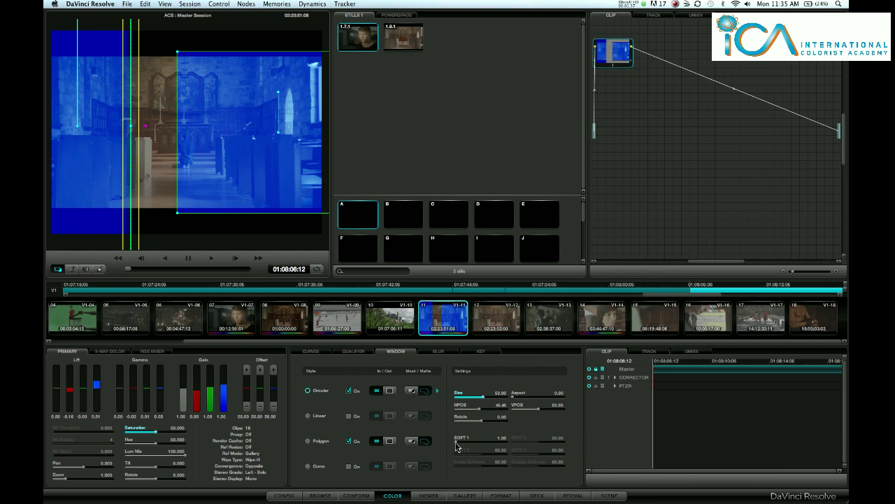
pyautogui.moveTo(456, 446); pyautogui.dragTo(459, 446)
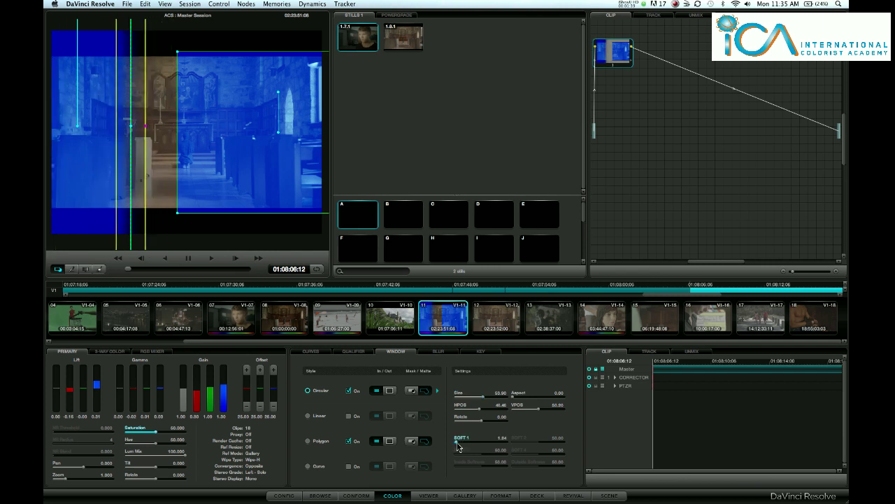
# Greatly raise the polygon window's outside softness, then trim circular softness to 1.74.
pyautogui.click(320, 445)
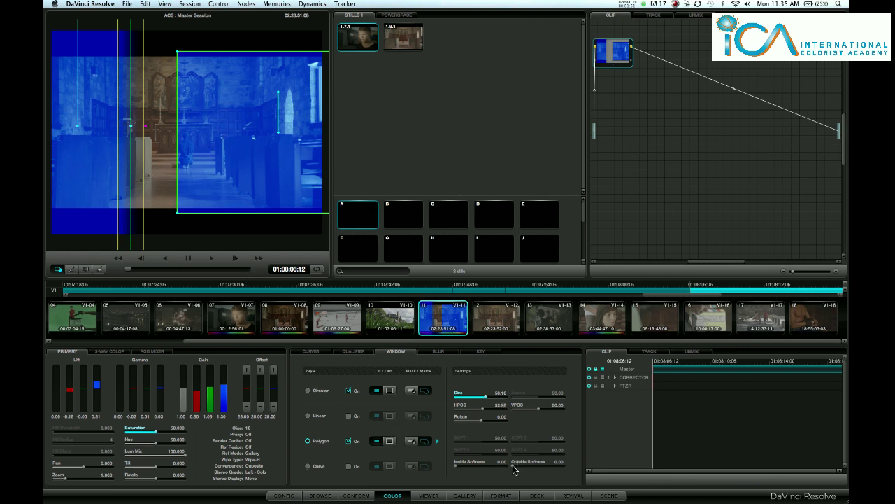
pyautogui.moveTo(514, 470); pyautogui.dragTo(517, 471)
pyautogui.moveTo(514, 471)
pyautogui.mouseDown()
pyautogui.moveTo(538, 474)
pyautogui.moveTo(507, 471)
pyautogui.mouseUp()
pyautogui.click(314, 392)
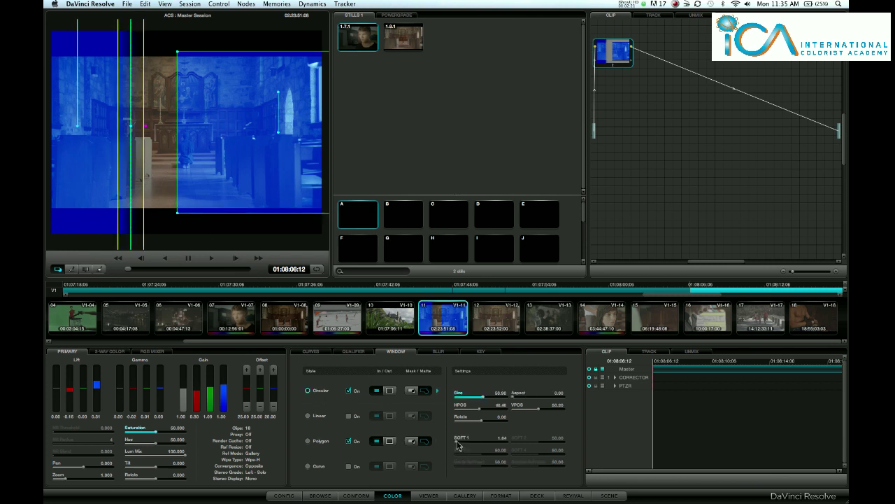
pyautogui.moveTo(458, 446); pyautogui.dragTo(456, 445)
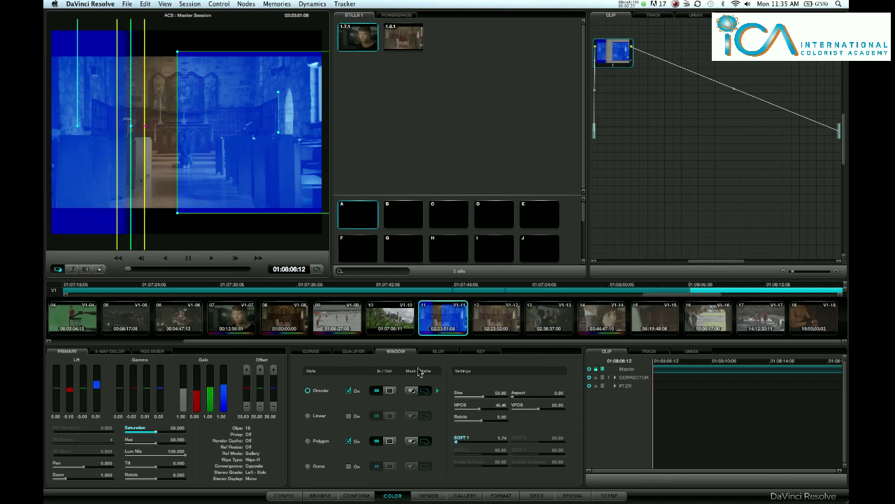
# Show church altar clip 08 full-screen on the Viewer page.
pyautogui.click(298, 320)
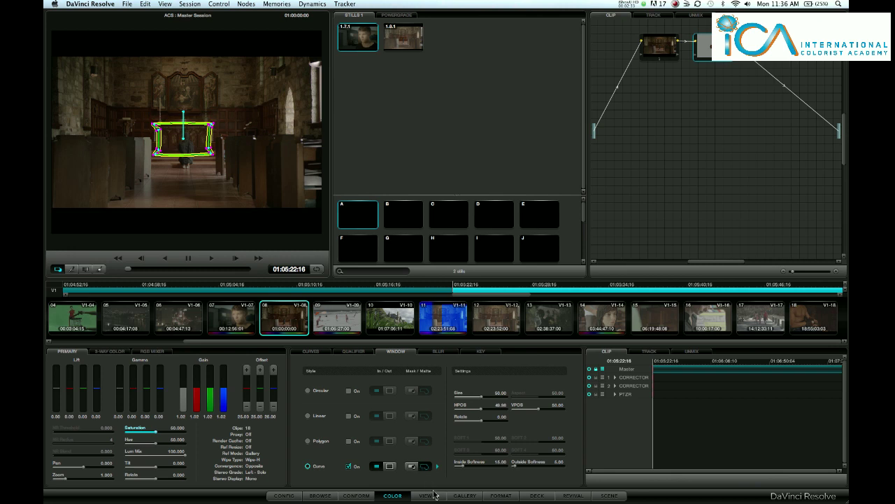
pyautogui.click(430, 496)
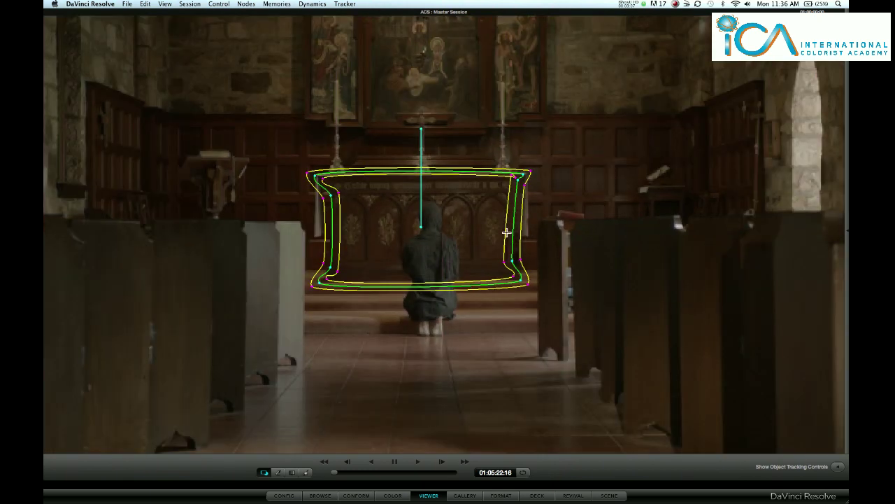
# Reposition the curved window around the kneeling figure, reshape its lower-right edge, and return to the Color page.
pyautogui.moveTo(425, 230)
pyautogui.mouseDown()
pyautogui.moveTo(680, 226)
pyautogui.moveTo(698, 235)
pyautogui.moveTo(423, 228)
pyautogui.mouseUp()
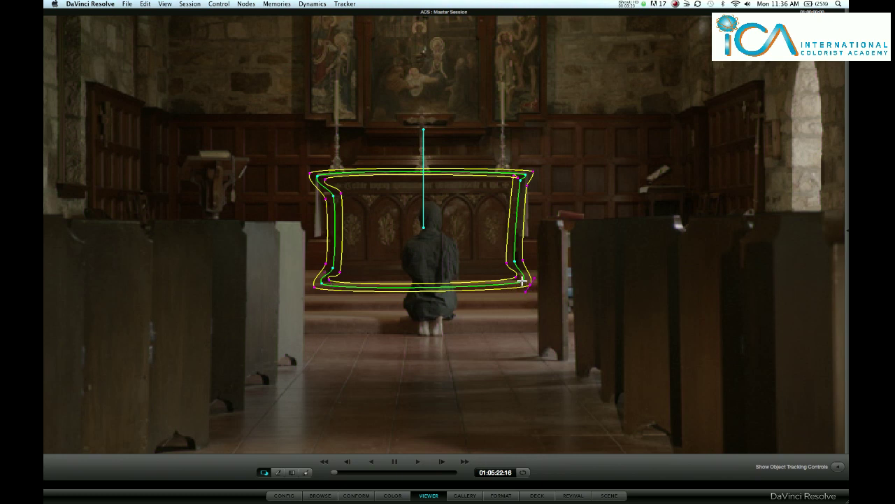
pyautogui.moveTo(523, 281); pyautogui.dragTo(522, 282)
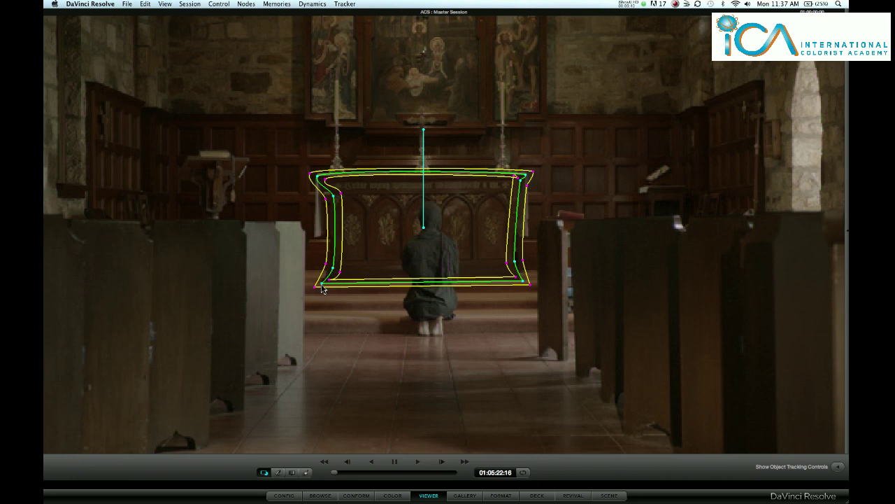
pyautogui.click(394, 496)
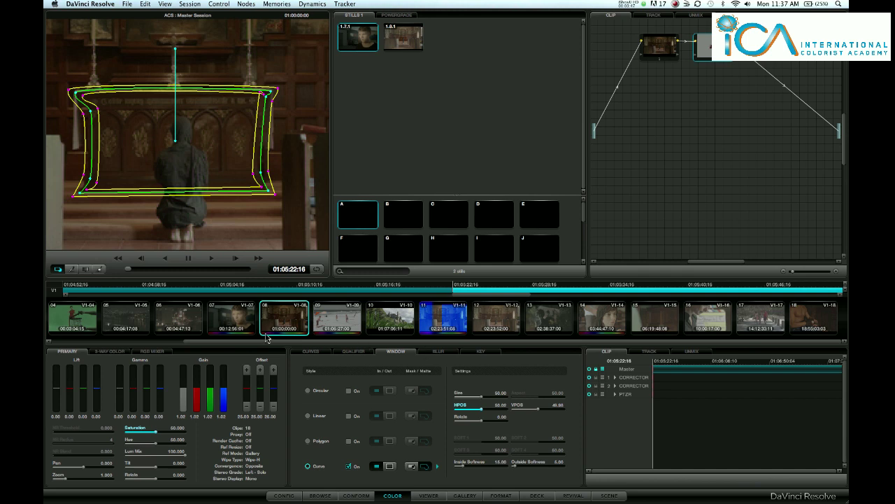
# On the man's close-up clip 07, raise the ganged Blur radius to 77 on all channels.
pyautogui.click(246, 326)
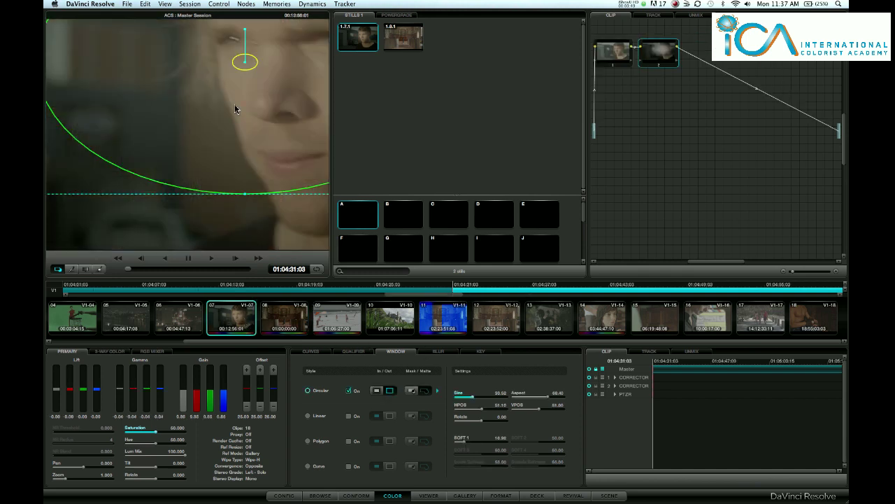
pyautogui.scroll(-5, 234, 104)
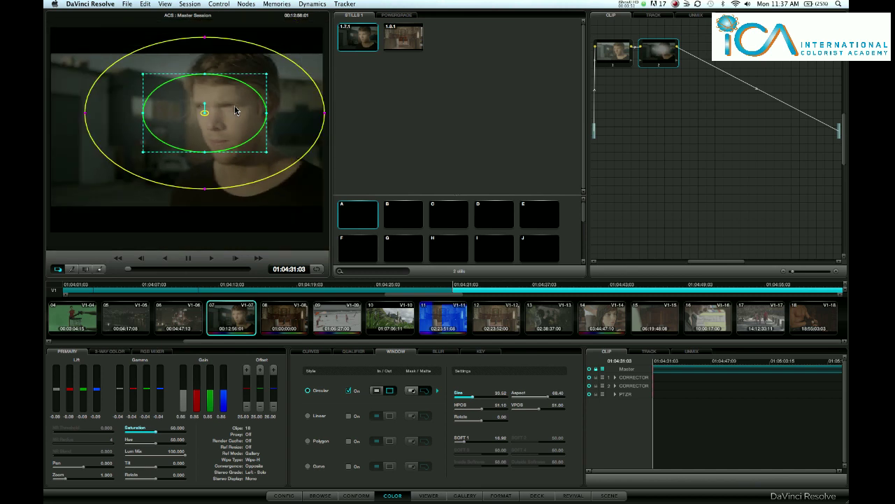
pyautogui.click(438, 354)
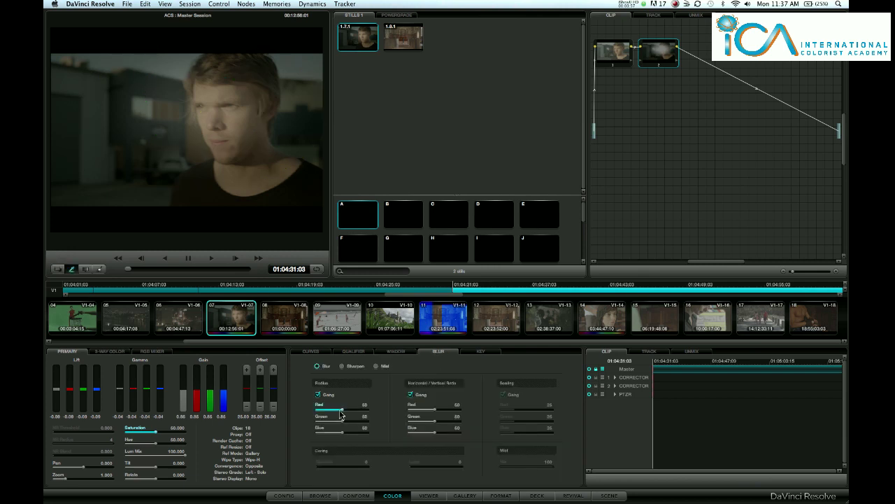
pyautogui.moveTo(341, 414); pyautogui.dragTo(406, 415)
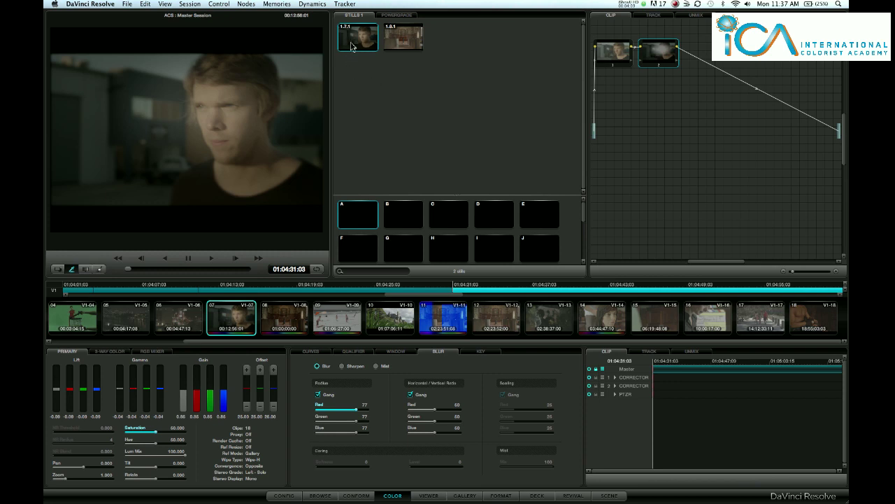
# Store the blur grade in memory A and add it to the PowerGrade gallery.
pyautogui.moveTo(362, 40); pyautogui.dragTo(352, 217)
pyautogui.click(398, 16)
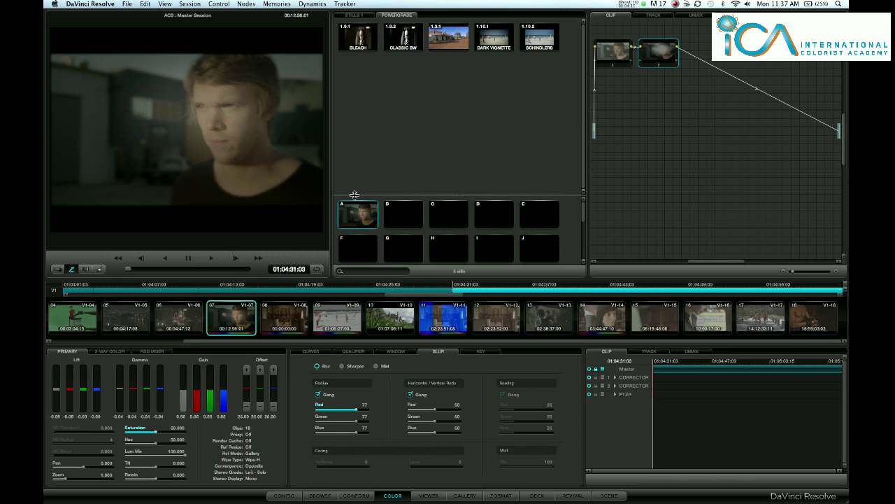
pyautogui.moveTo(358, 219); pyautogui.dragTo(360, 81)
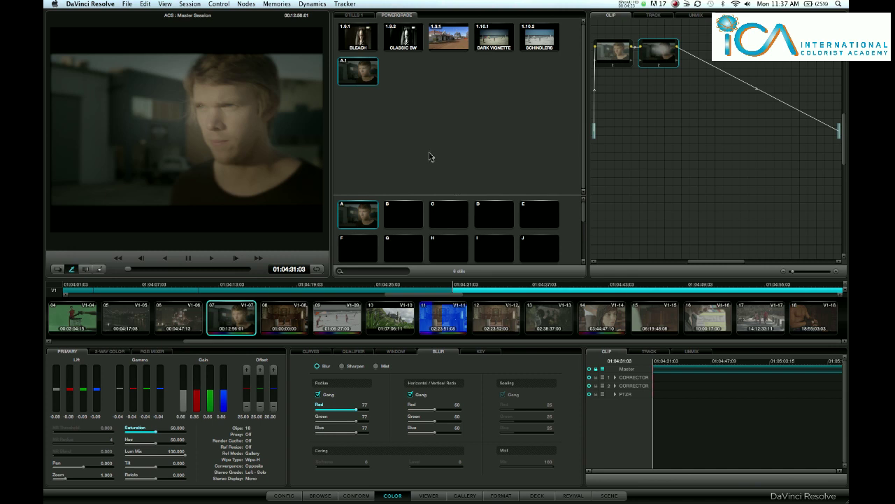
# Relabel the PowerGrade still A.1 as 'soft Vig'.
pyautogui.rightClick(361, 75)
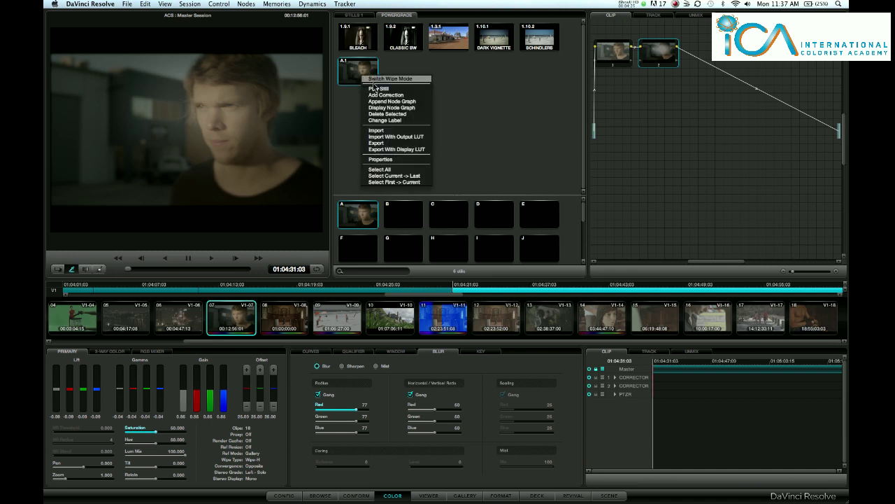
pyautogui.click(389, 120)
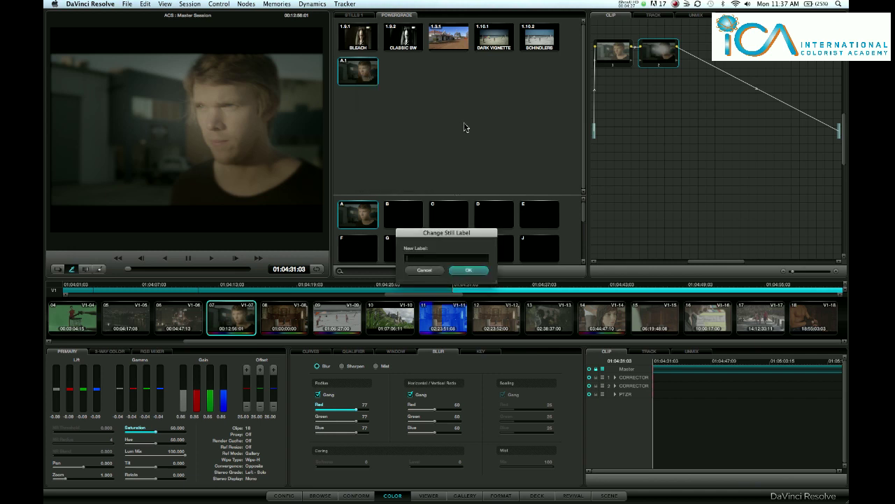
pyautogui.write('soft Vig')
pyautogui.click(471, 270)
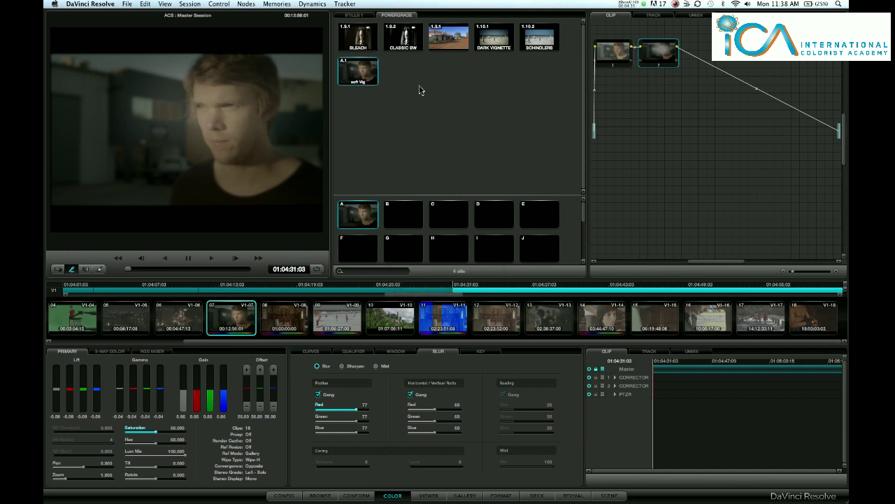